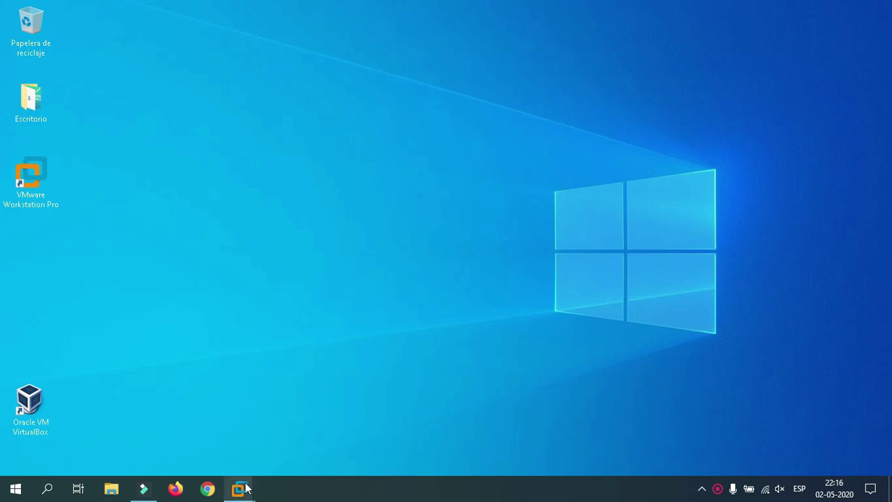
# - Switch to the Windows 10 virtual machine in VMware Workstation and open the Aplicaciones category of Windows Settings
pyautogui.moveTo(237, 494)
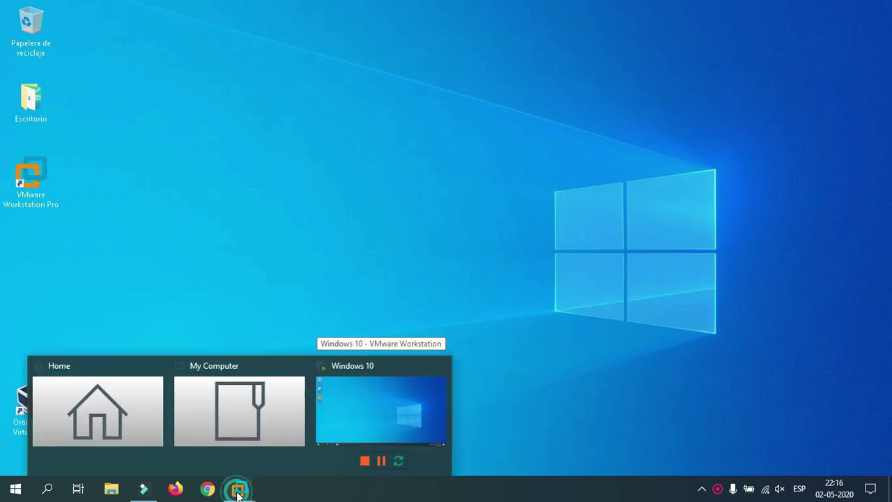
pyautogui.click(373, 419)
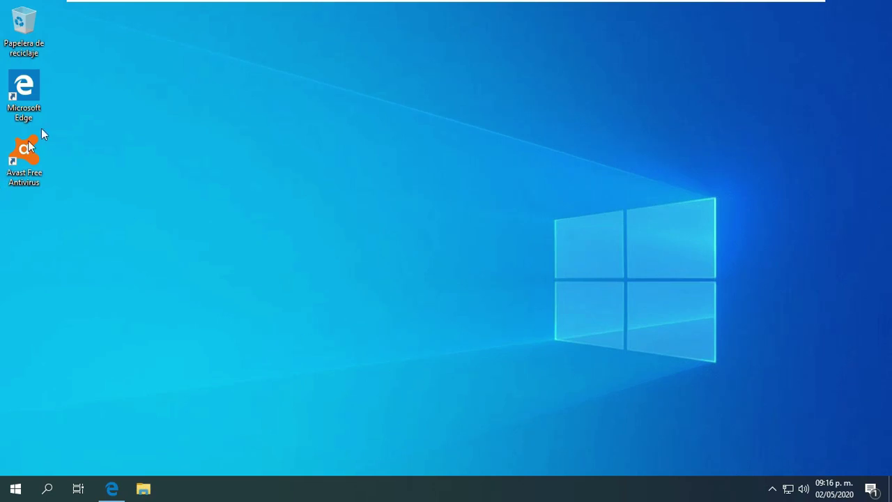
pyautogui.click(16, 489)
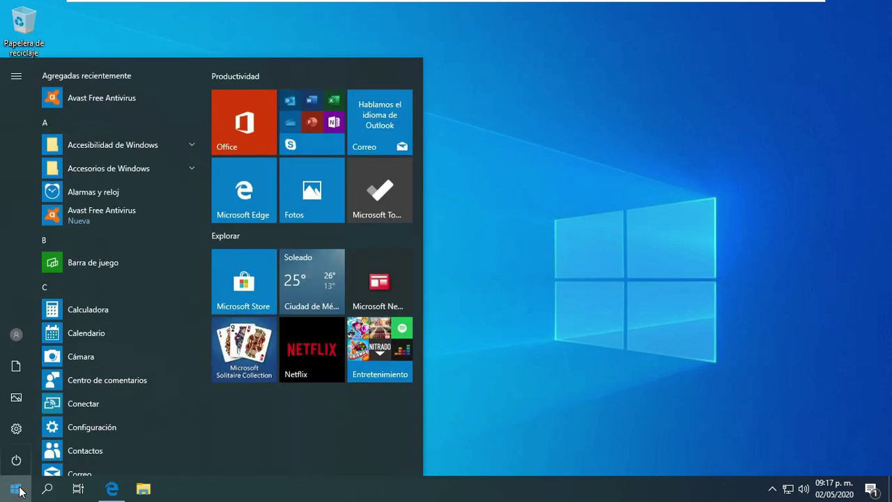
pyautogui.moveTo(18, 428)
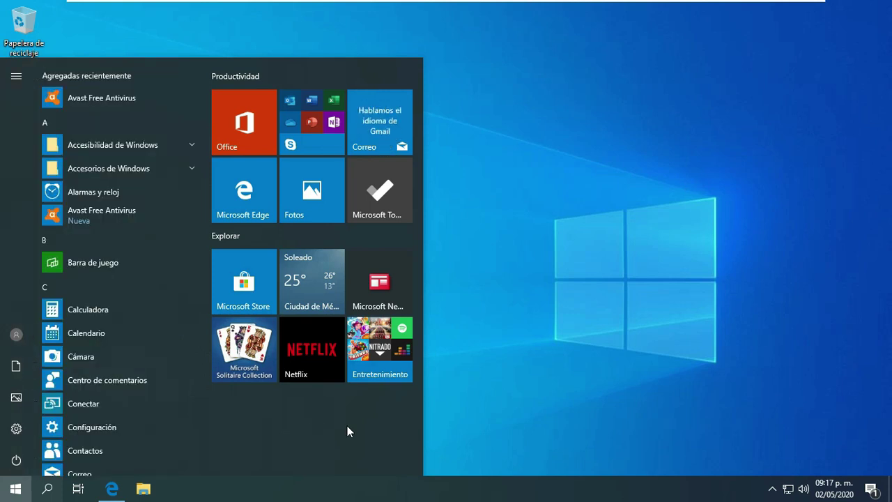
pyautogui.press('super+i')
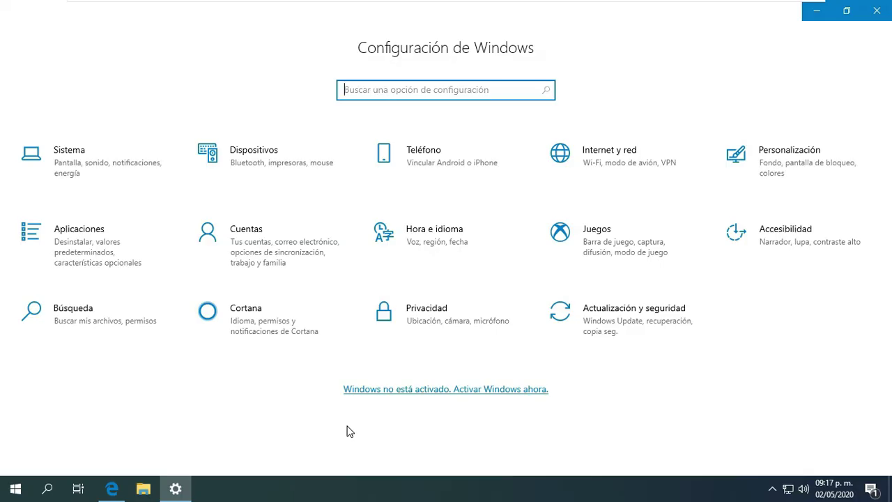
pyautogui.click(108, 244)
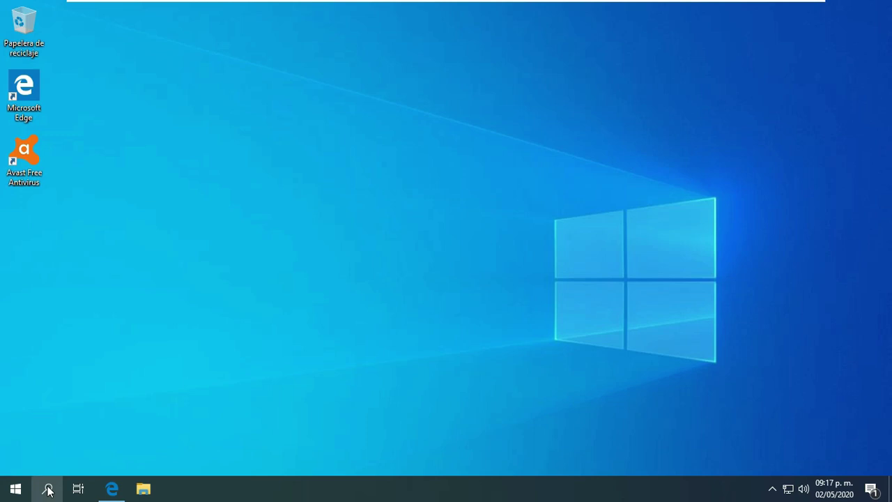
# - Search for "panel de control", view the installed programs in Programas y características, and close the window
pyautogui.click(48, 489)
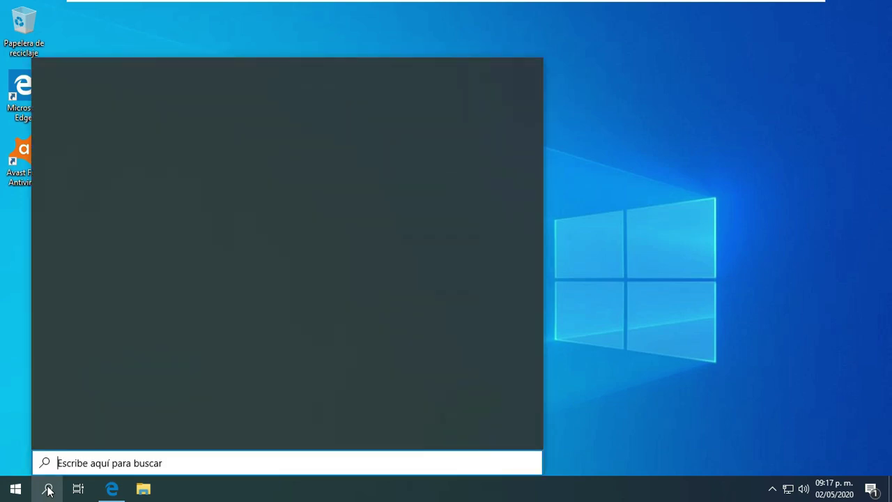
pyautogui.write('pan')
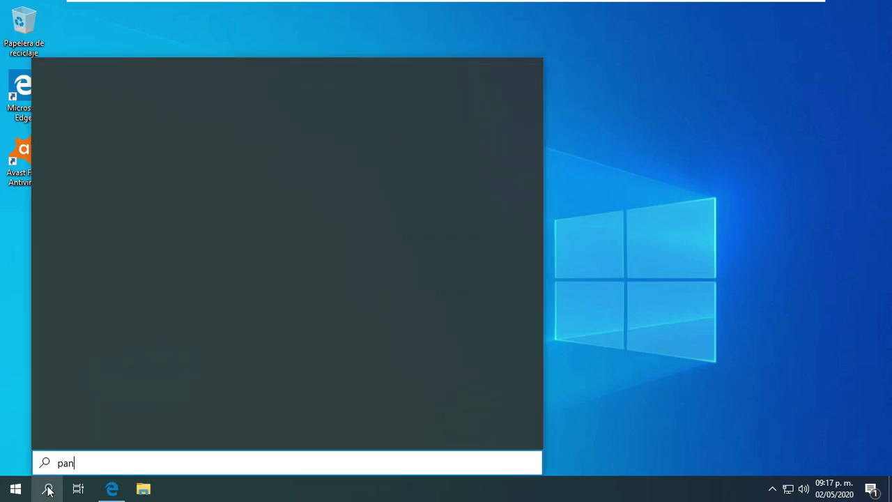
pyautogui.write('el ')
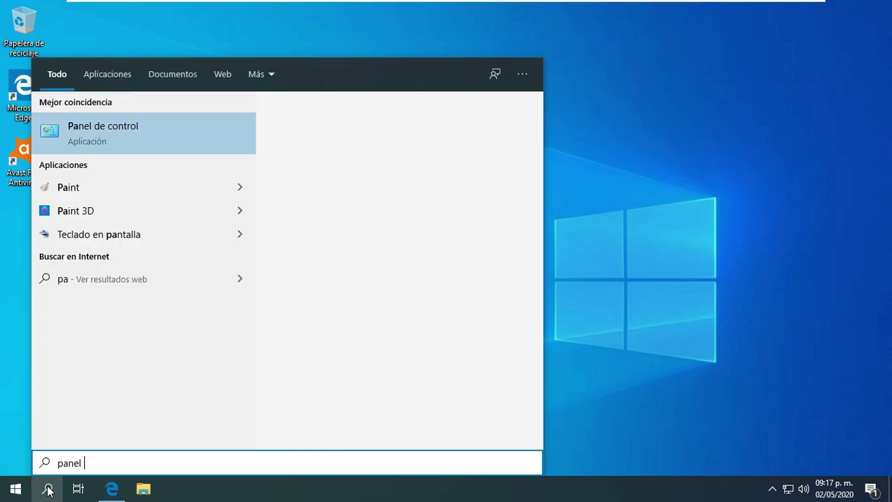
pyautogui.write('de control')
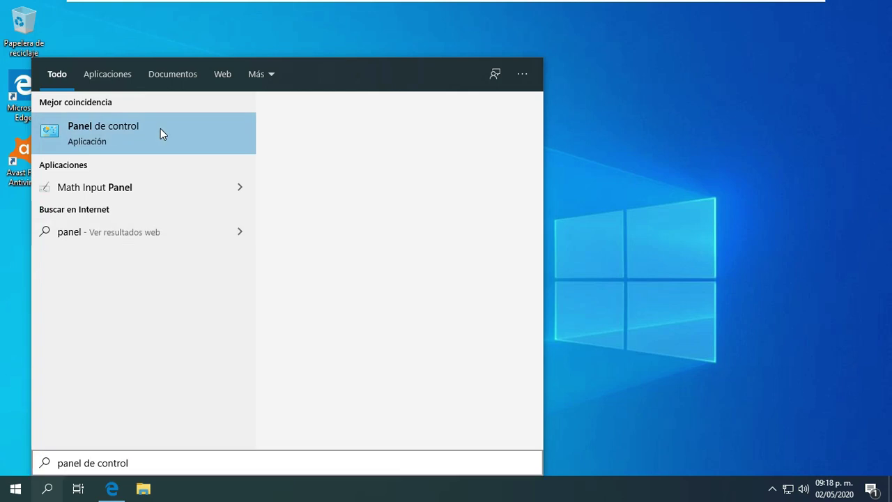
pyautogui.click(179, 136)
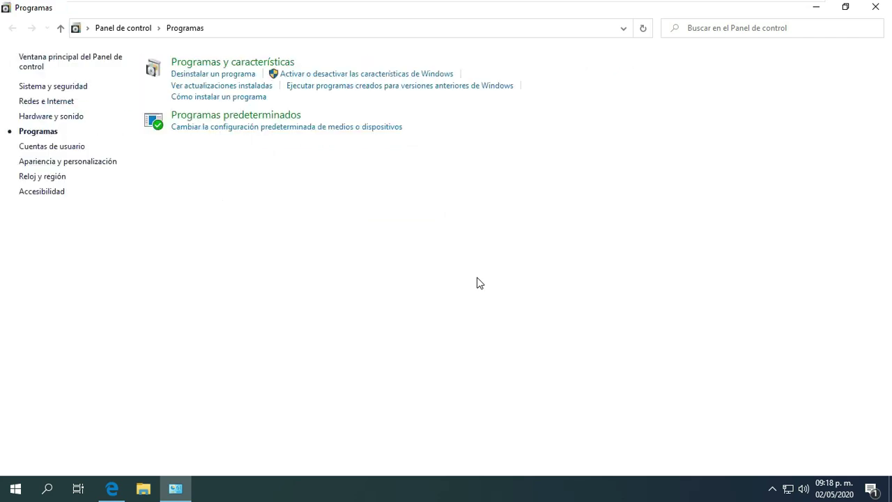
pyautogui.click(229, 75)
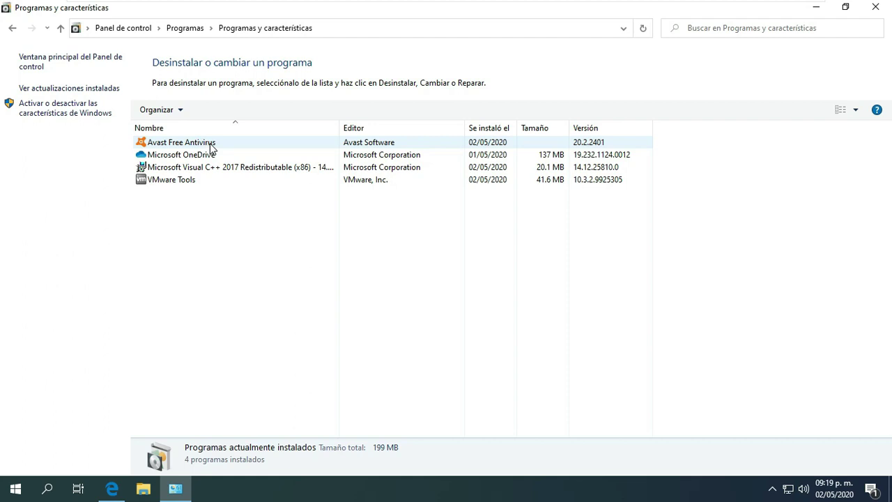
pyautogui.click(876, 9)
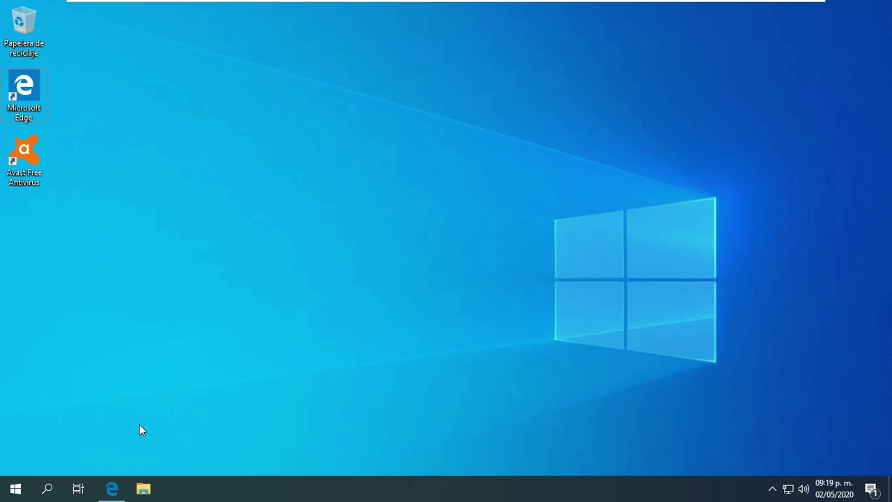
# - Open a Command Prompt with cmd from the Run dialog, start wmic in it, and close the window
pyautogui.press('super+r')
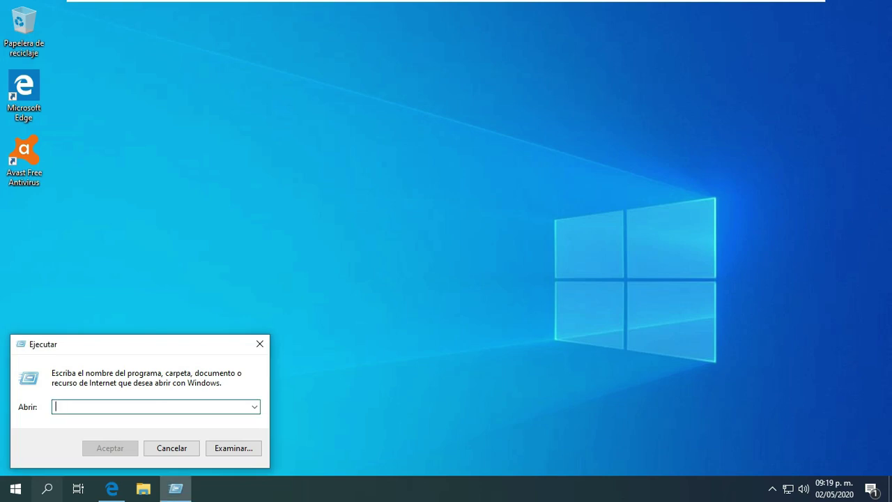
pyautogui.press('super+s')
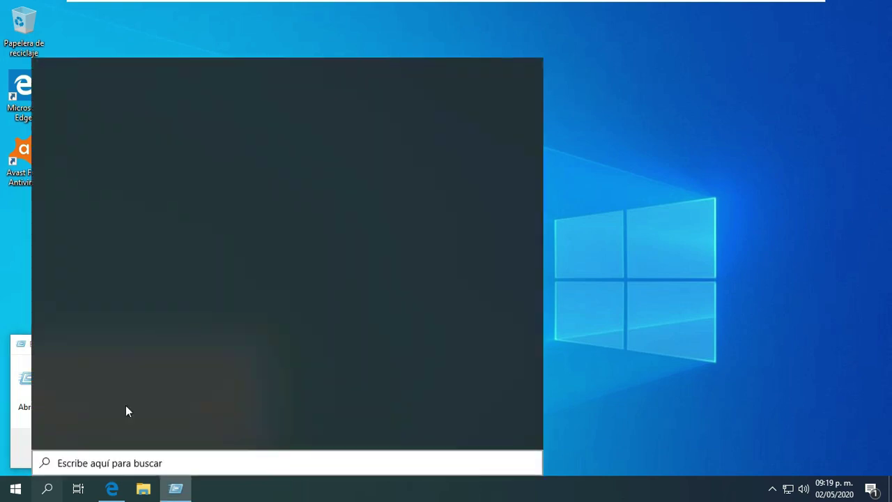
pyautogui.click(21, 412)
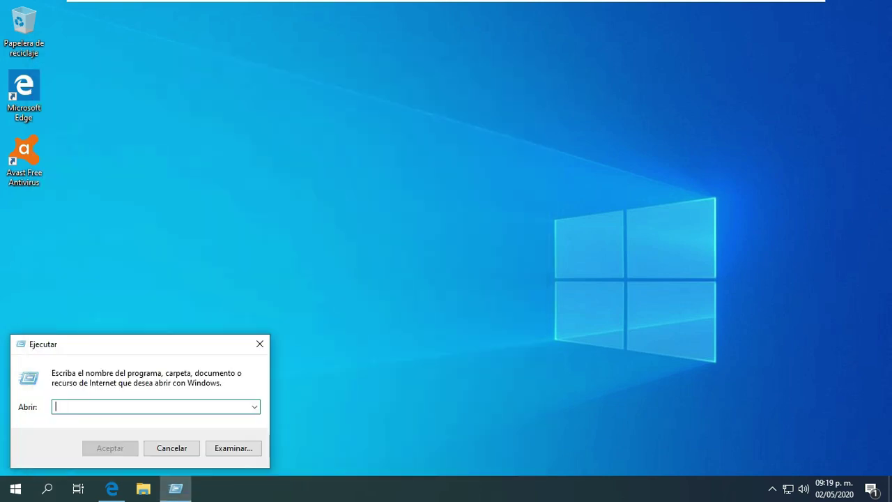
pyautogui.write('cmd')
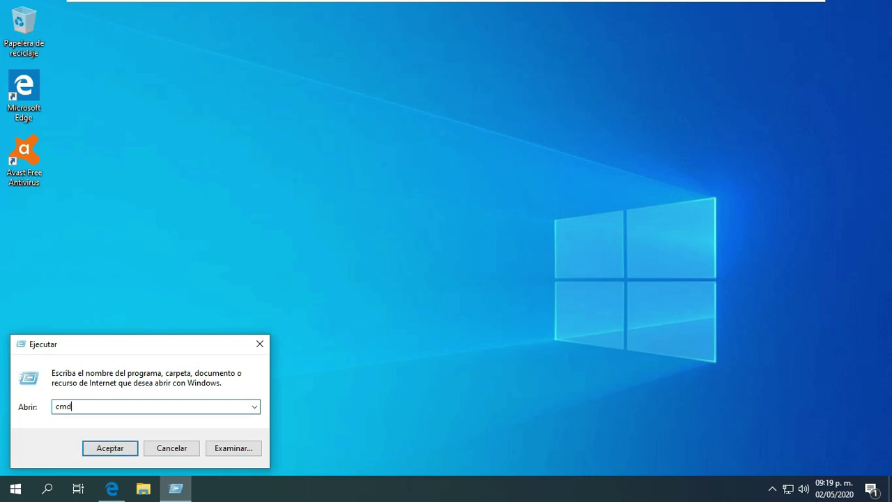
pyautogui.press('Return')
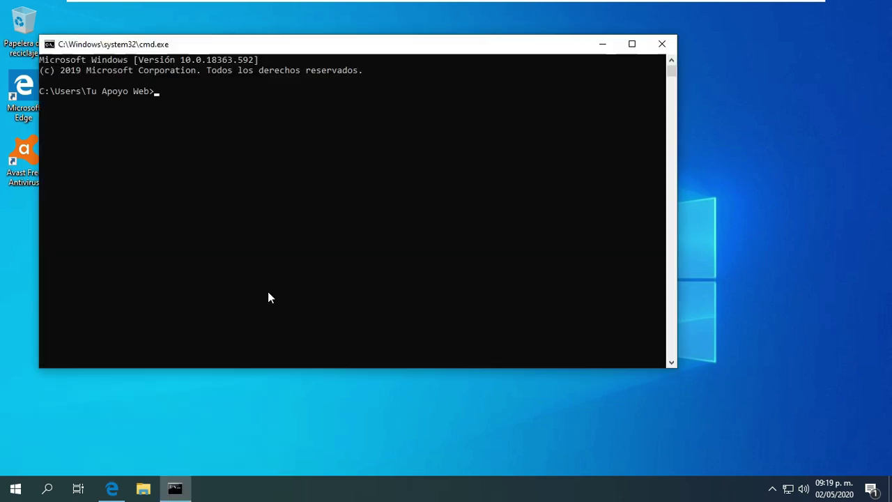
pyautogui.write('wmic')
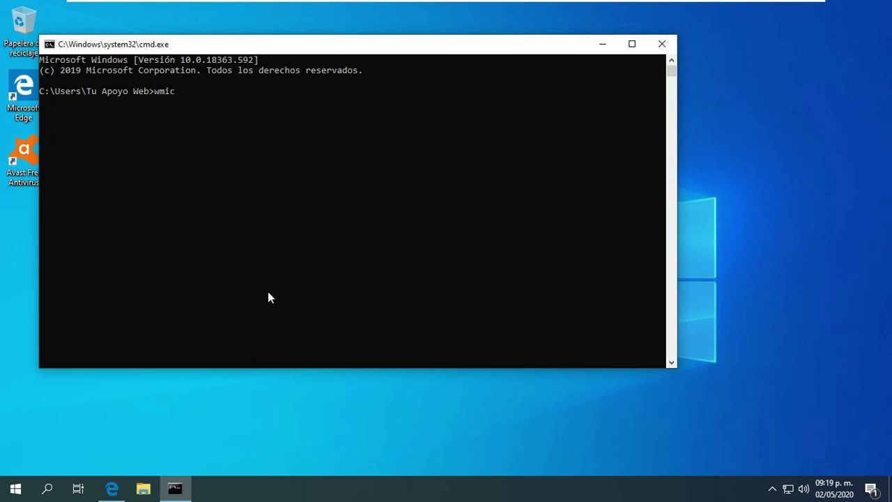
pyautogui.press('Return')
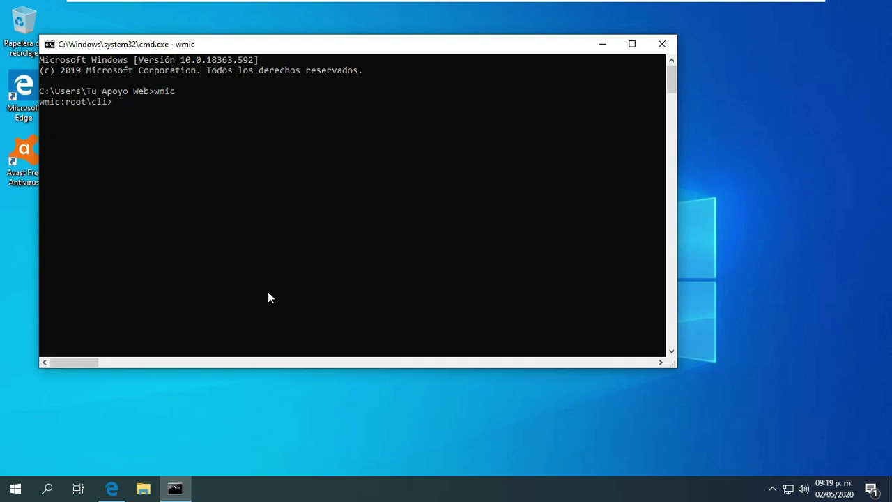
pyautogui.click(660, 50)
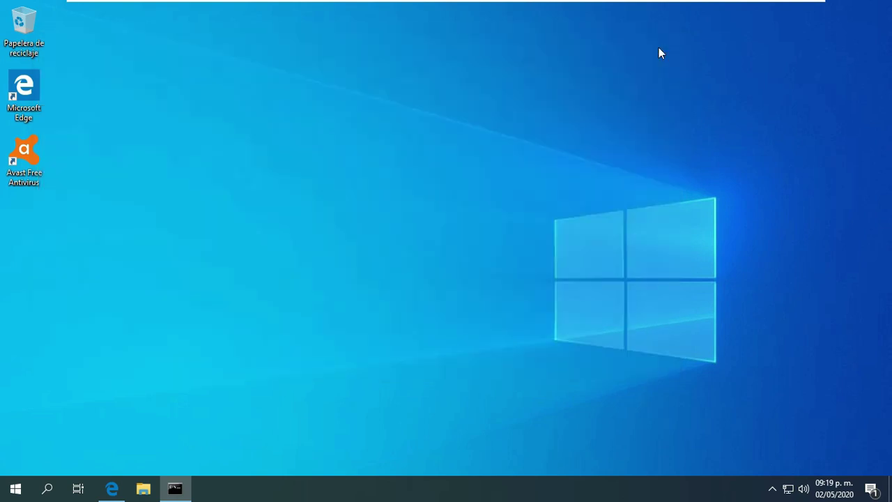
# - Switch to Microsoft Edge and search Google for "removal tool avast"
pyautogui.click(113, 489)
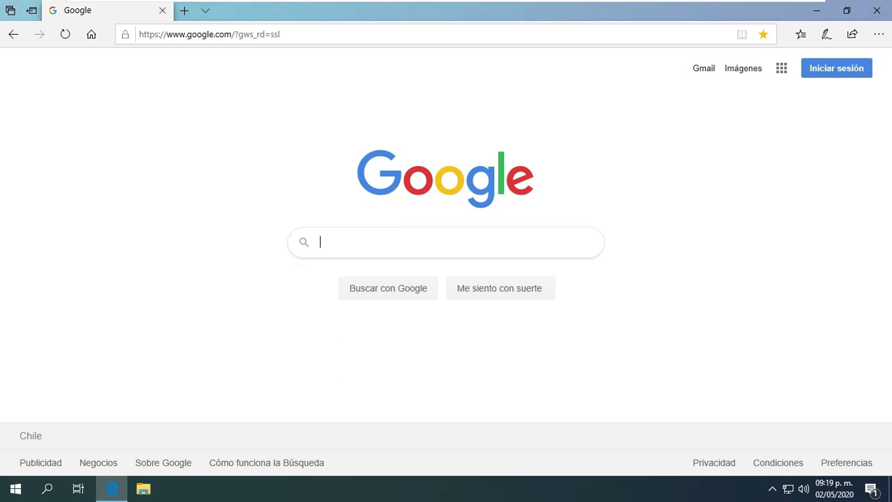
pyautogui.write('removañ')
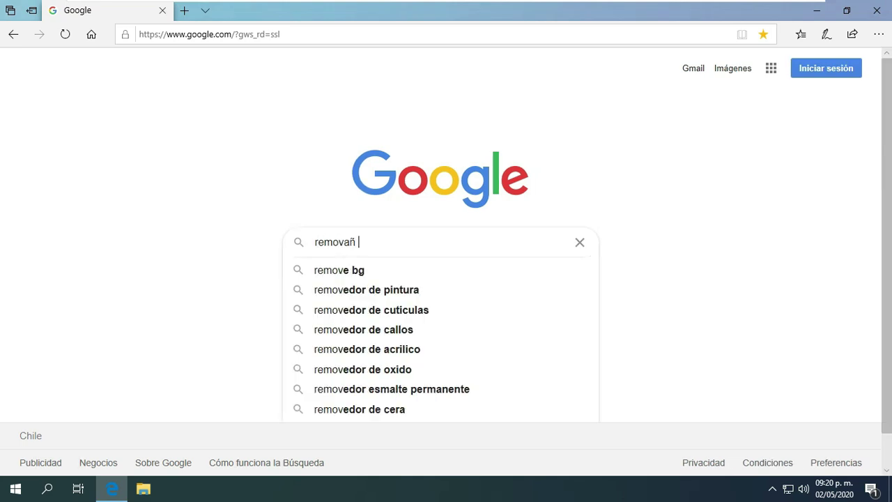
pyautogui.press('BackSpace')
pyautogui.press('BackSpace')
pyautogui.write('l t')
pyautogui.press('BackSpace')
pyautogui.press('BackSpace')
pyautogui.press('BackSpace')
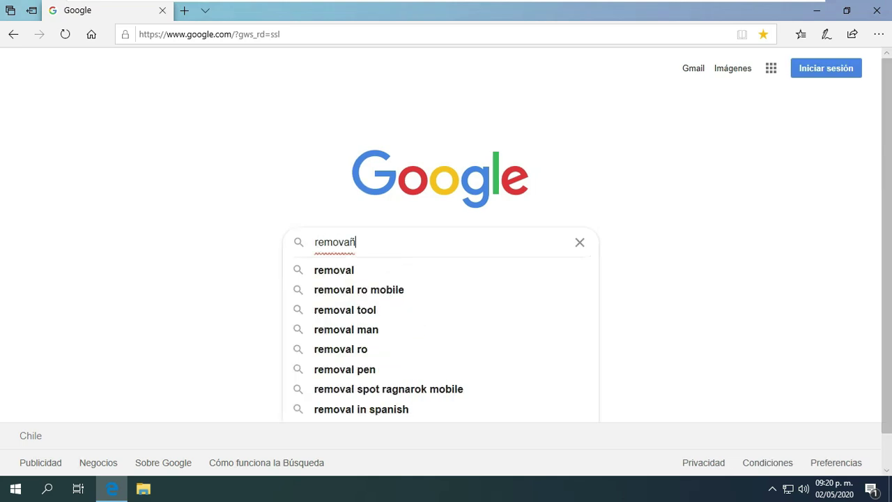
pyautogui.press('BackSpace')
pyautogui.write('al')
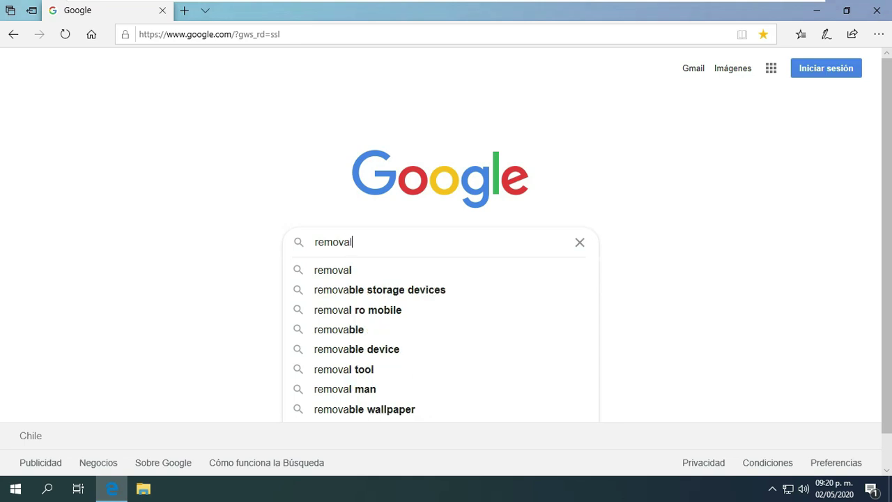
pyautogui.write(' t')
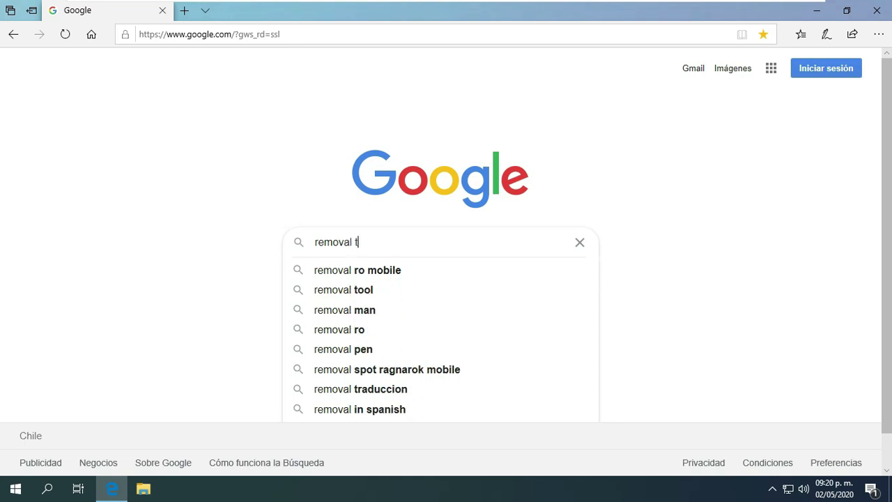
pyautogui.write('ool a')
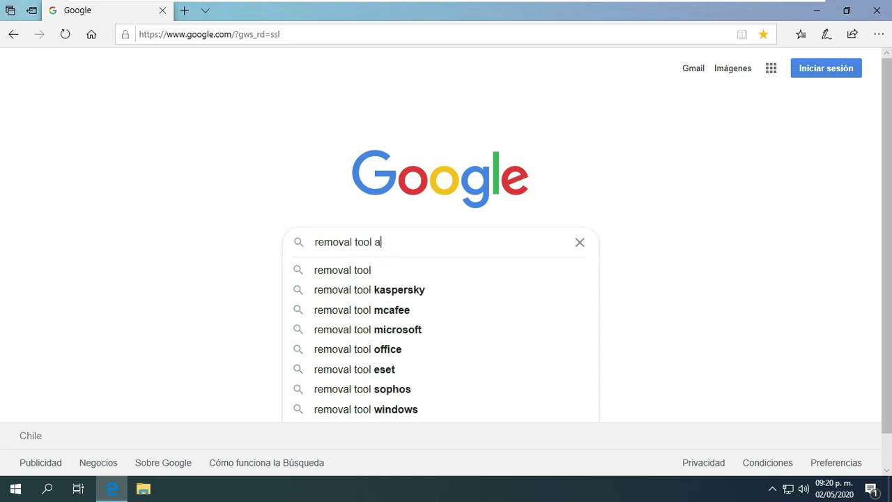
pyautogui.write('vast')
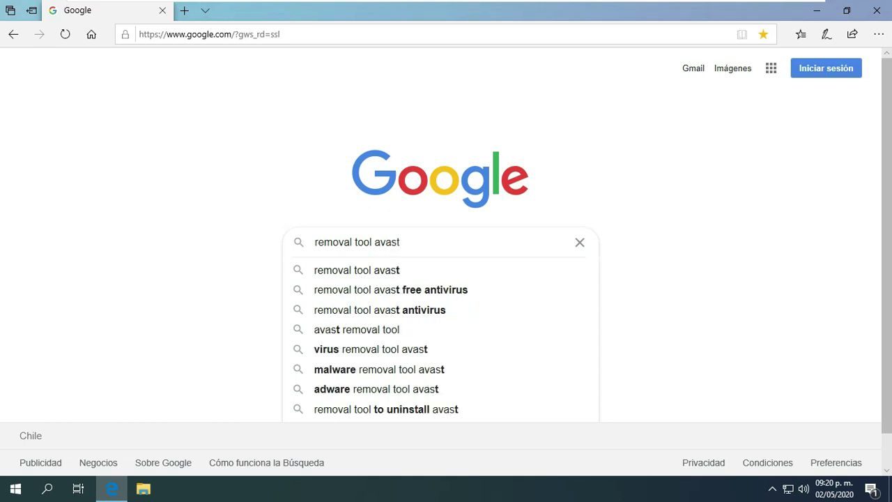
pyautogui.press('Return')
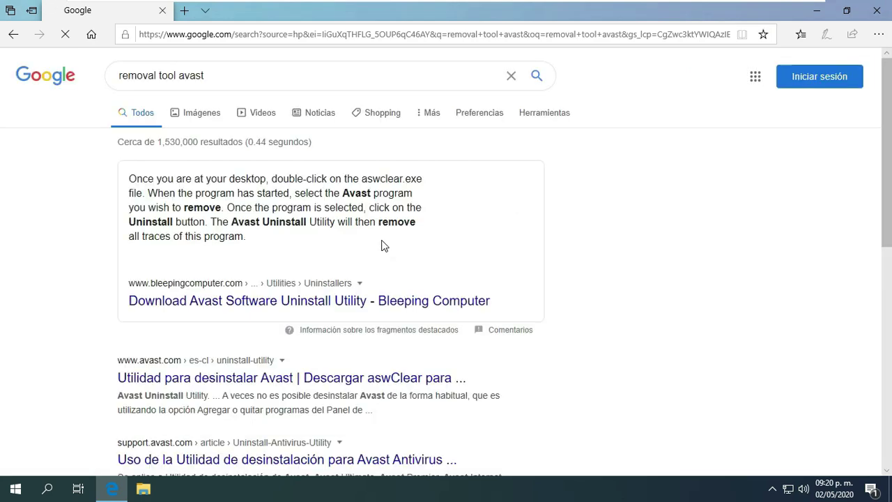
# - Open Avast's official uninstall utility page from the search results, then download and run avastclear.exe
pyautogui.click(286, 385)
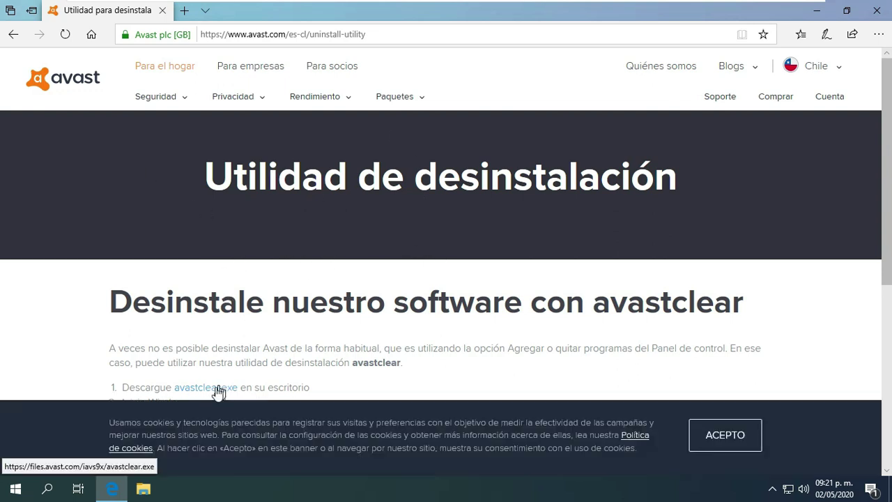
pyautogui.click(213, 390)
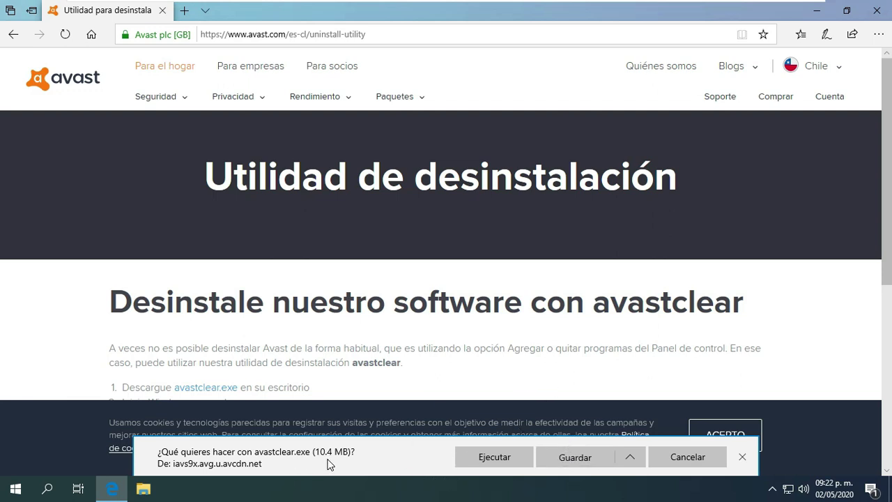
pyautogui.click(543, 457)
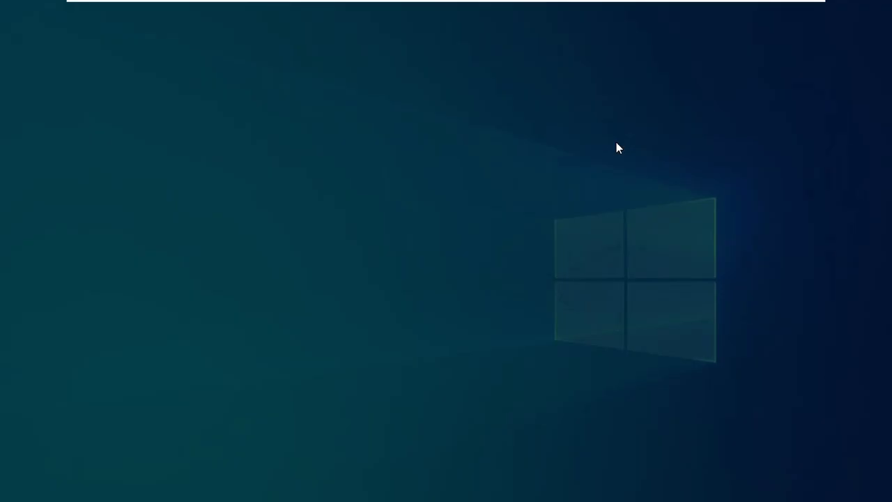
# - Allow avastclear.exe to make changes and continue running Avast Antivirus Clear without restarting in Safe Mode
pyautogui.click(385, 333)
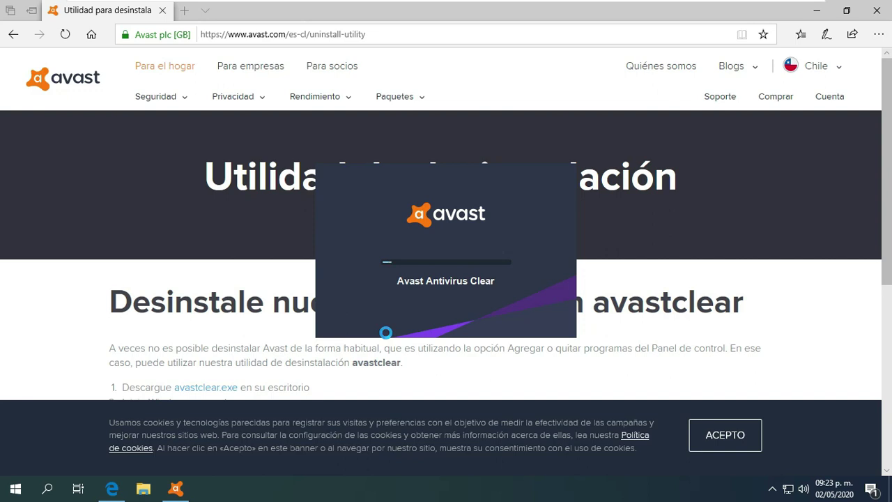
pyautogui.moveTo(780, 2)
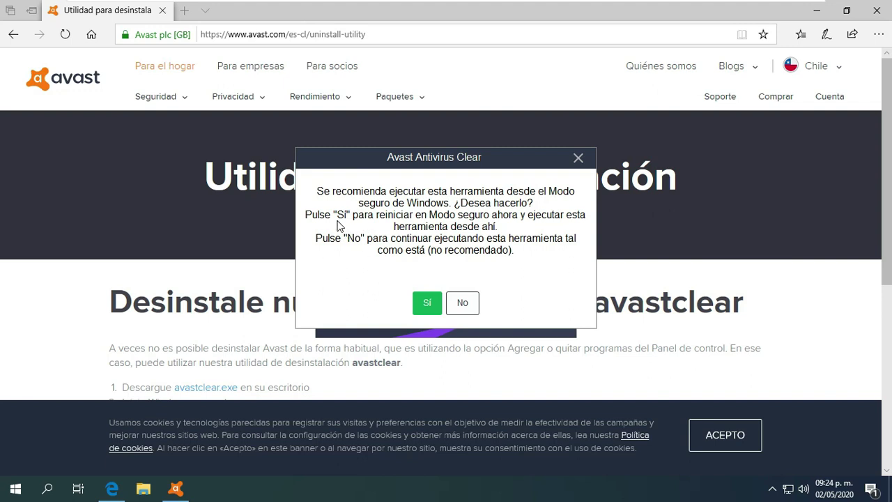
pyautogui.click(462, 303)
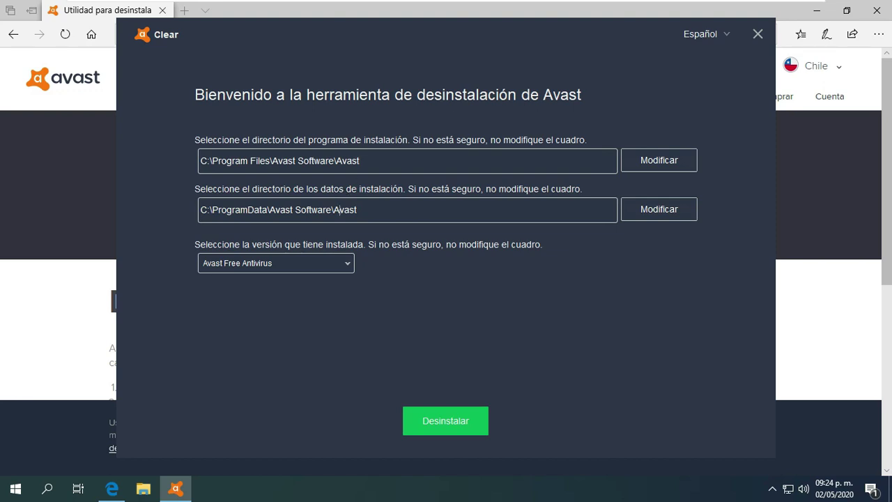
# - Uninstall Avast Free Antivirus from its default directories, confirm the removal, and restart the computer despite the apps blocking it
pyautogui.click(342, 265)
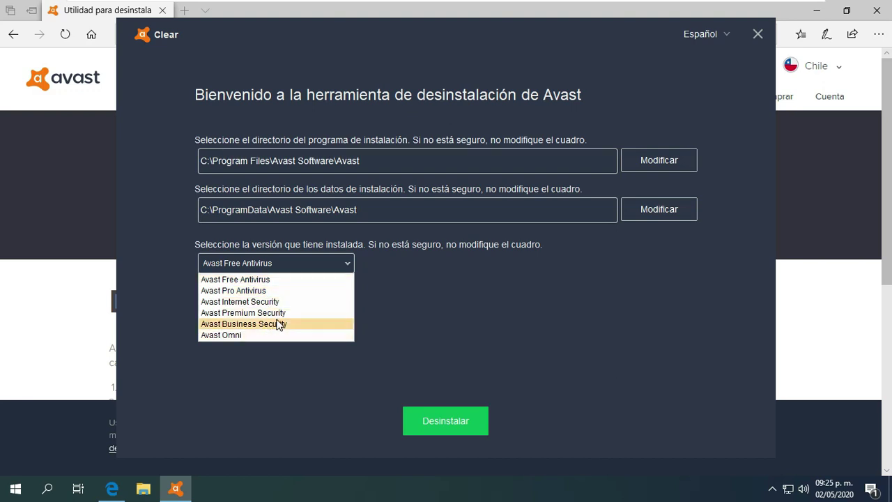
pyautogui.click(267, 280)
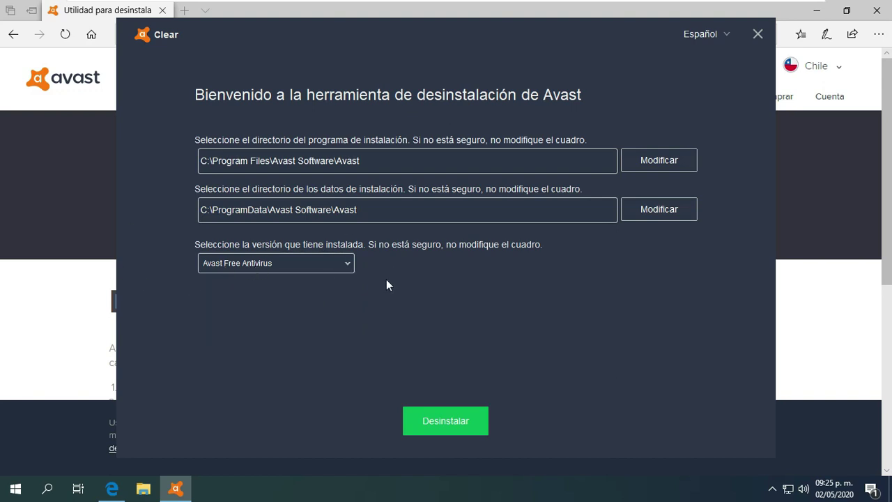
pyautogui.click(440, 421)
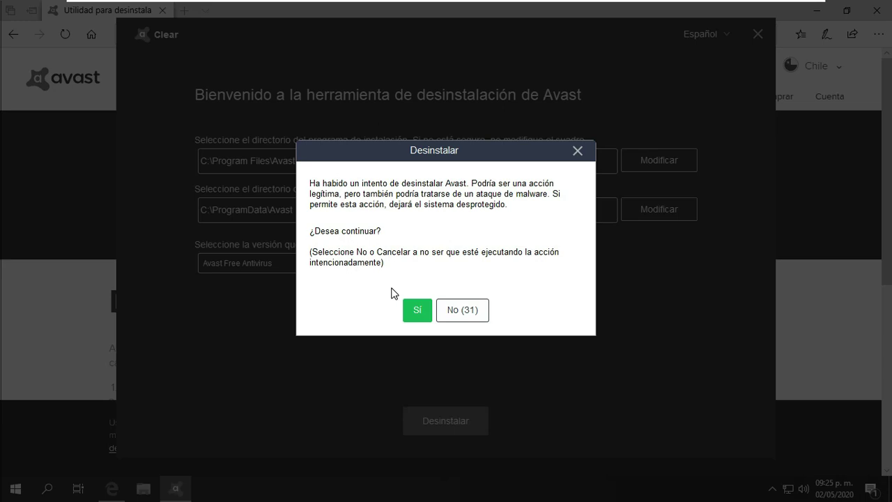
pyautogui.click(414, 313)
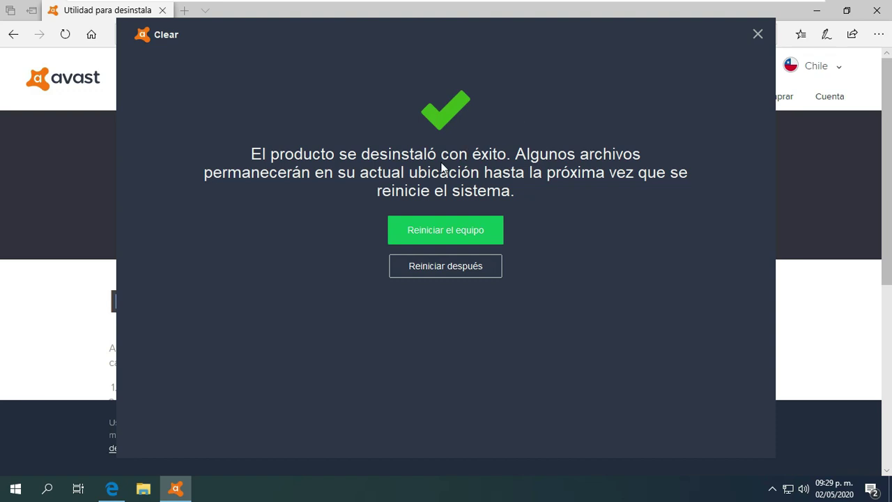
pyautogui.click(453, 231)
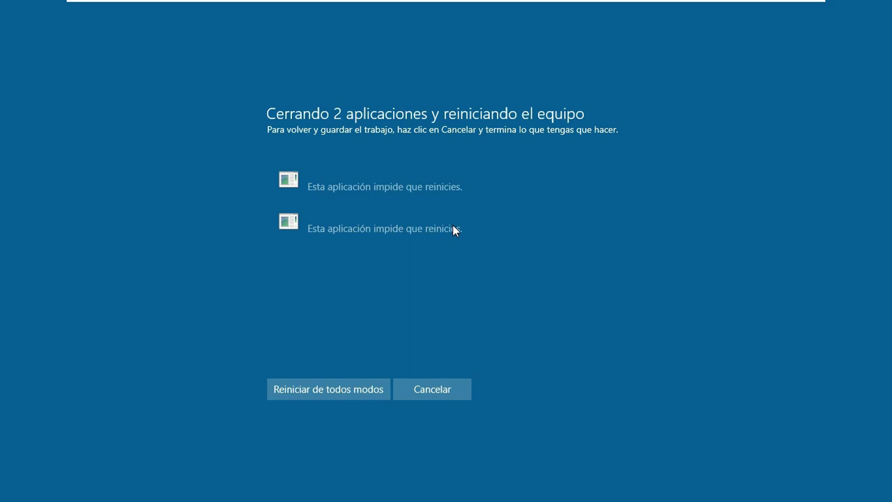
pyautogui.click(318, 391)
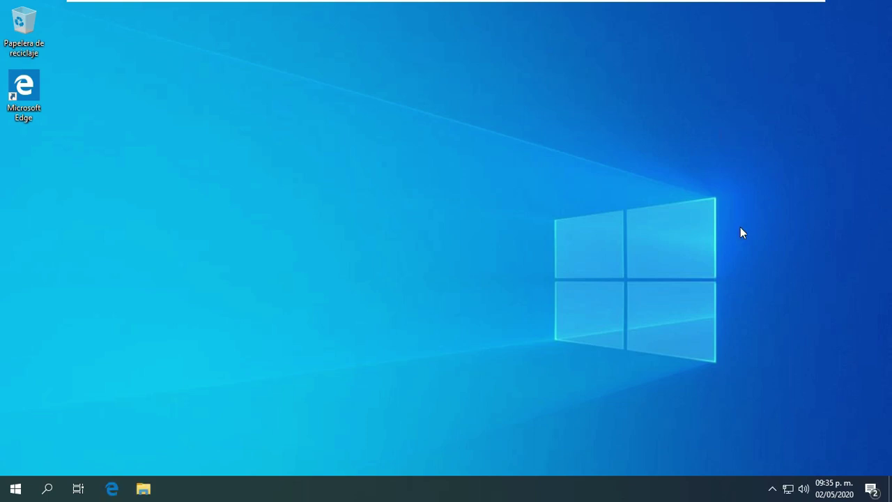
# - Check the hidden tray icons and the Control Panel's installed programs list for traces of Avast, closing the list when done
pyautogui.click(772, 489)
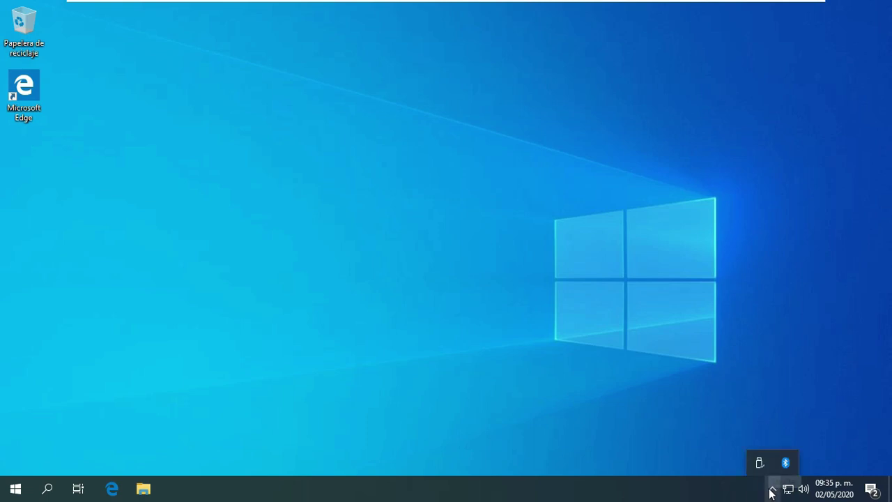
pyautogui.click(176, 371)
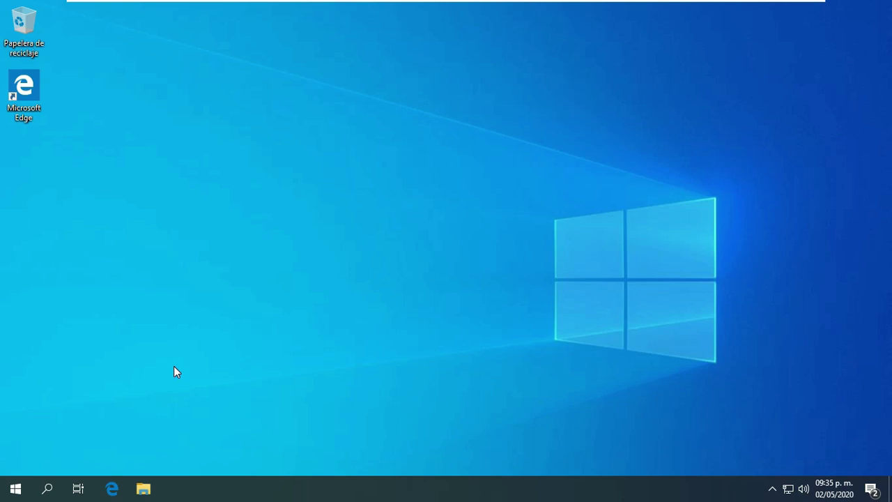
pyautogui.click(50, 497)
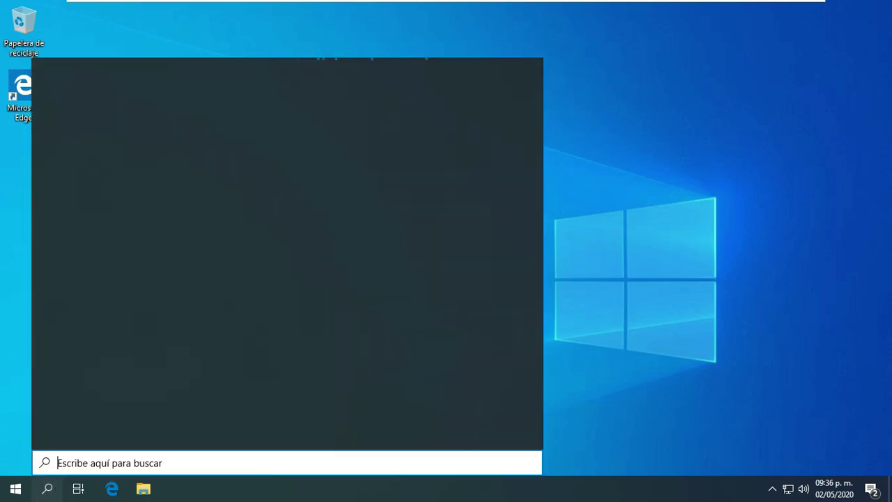
pyautogui.write('panel de control')
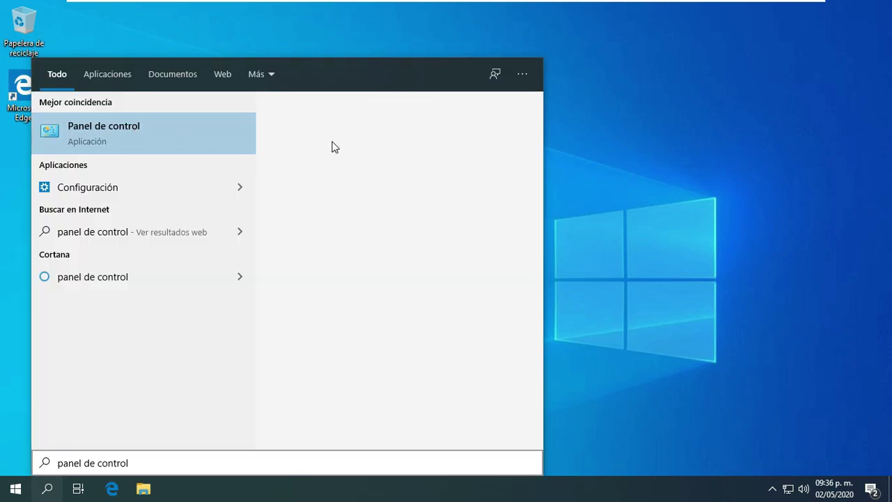
pyautogui.press('Return')
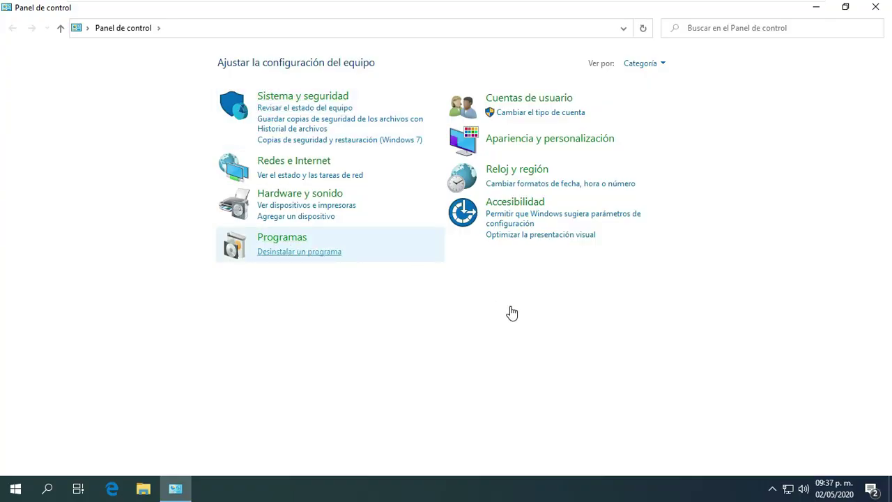
pyautogui.hotkey('ctrl', 'f')
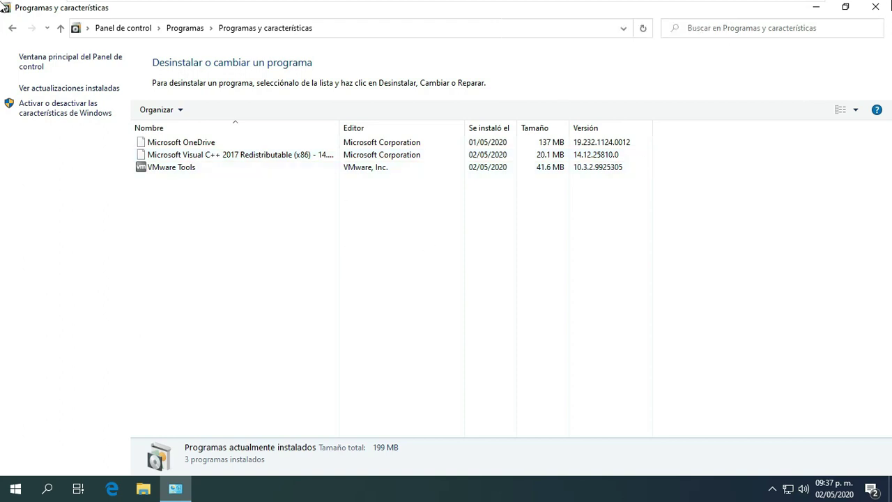
pyautogui.click(877, 8)
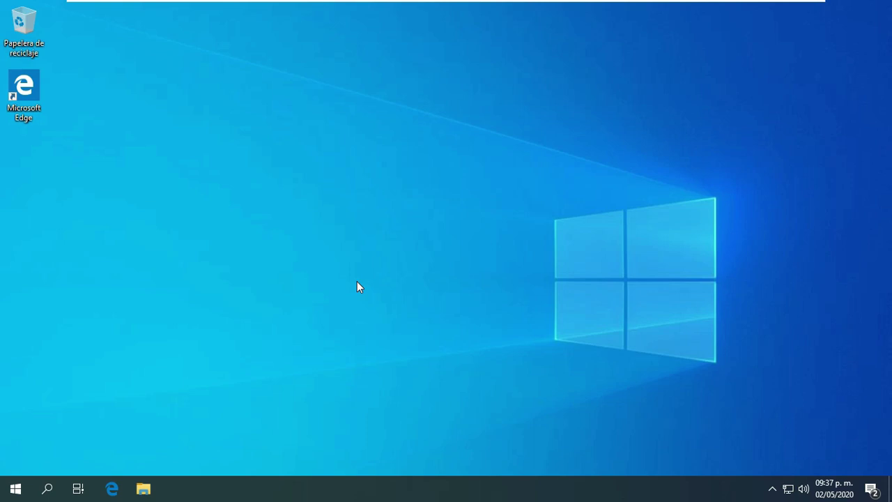
# - Open the Start menu's list of installed apps
pyautogui.click(16, 488)
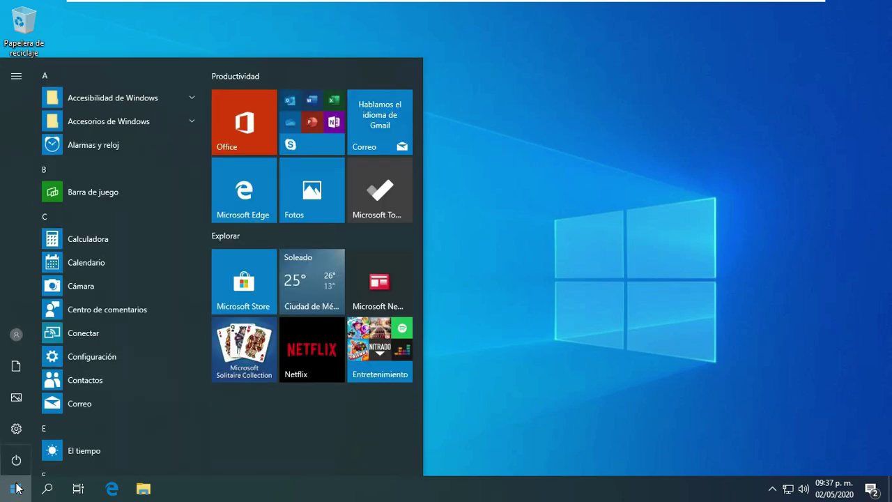